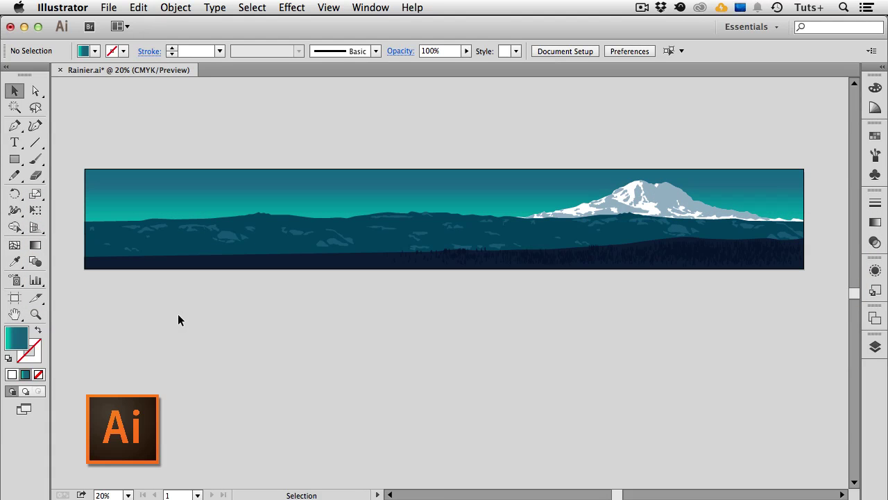
Verify with the Artboard tool that the artboard measures 72 × 10 in, then show the File menu
{"action": "left_click", "coordinate": [14, 299]}
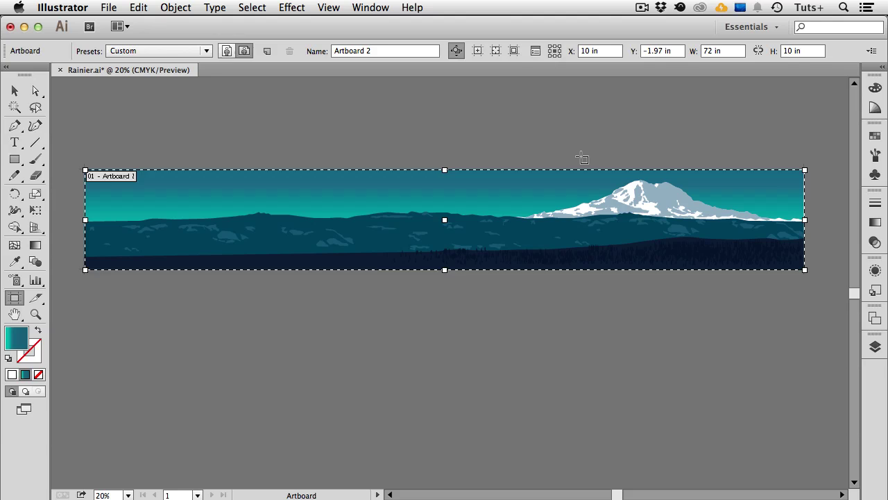
{"action": "key", "text": "Escape"}
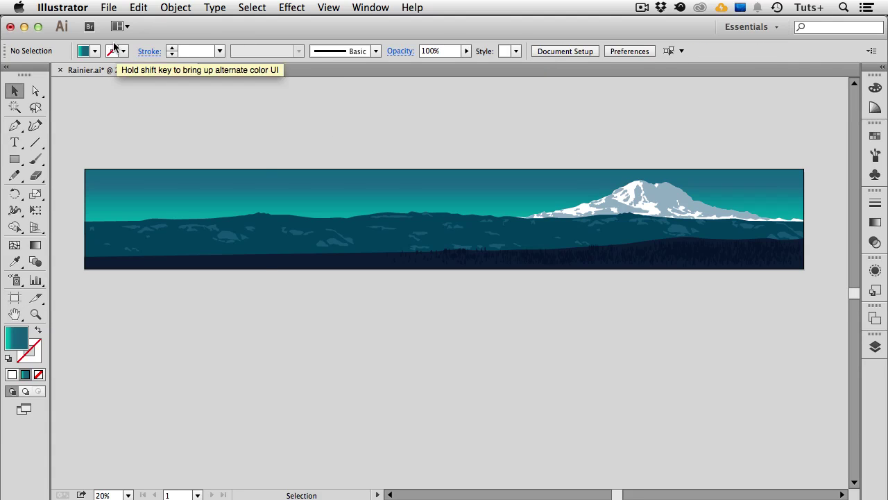
{"action": "left_click", "coordinate": [108, 7]}
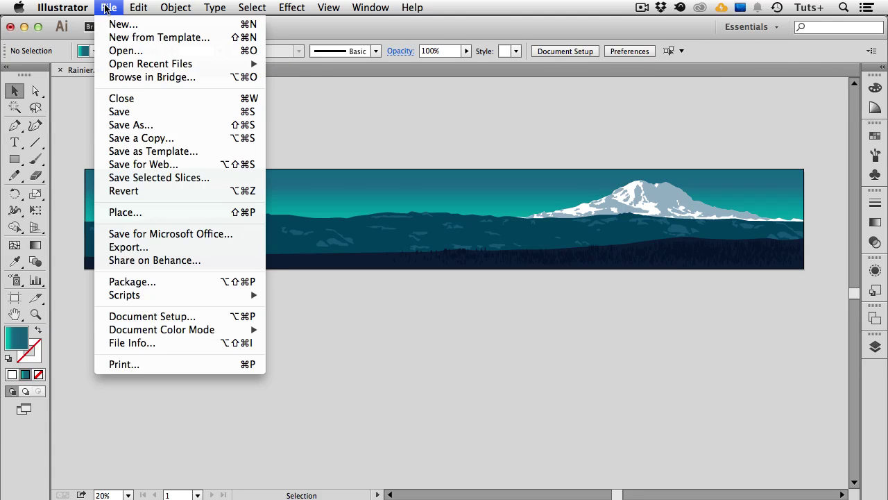
Choose Print from the File menu to open the Print dialog for the 72 × 10 in panorama
{"action": "left_click", "coordinate": [185, 359]}
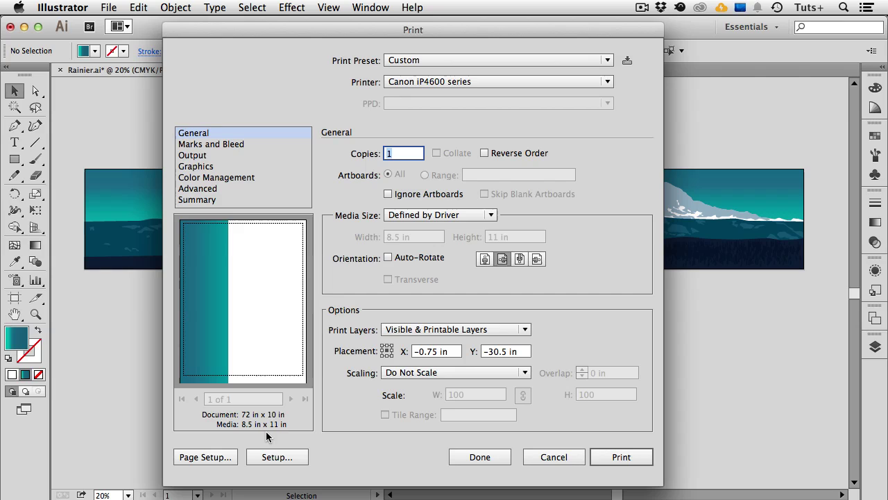
Set print scaling to Tile Full Pages and raise the overlap to 0.3 in
{"action": "left_click", "coordinate": [423, 371]}
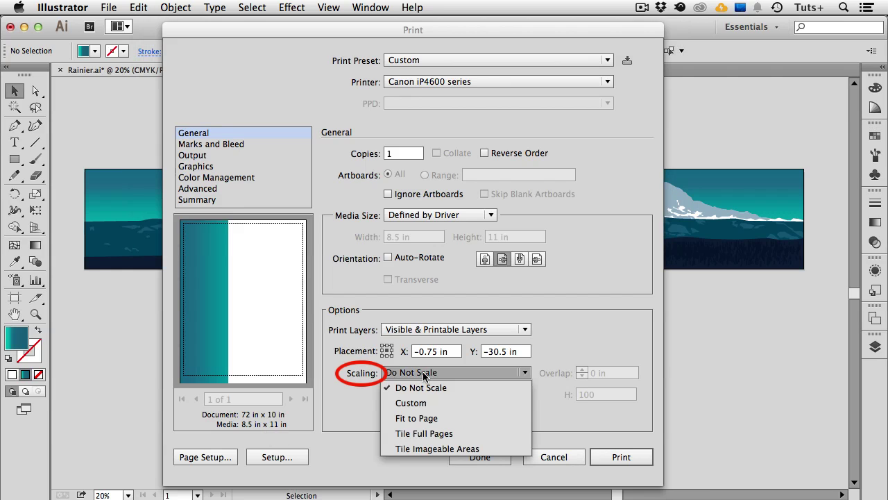
{"action": "left_click", "coordinate": [464, 433]}
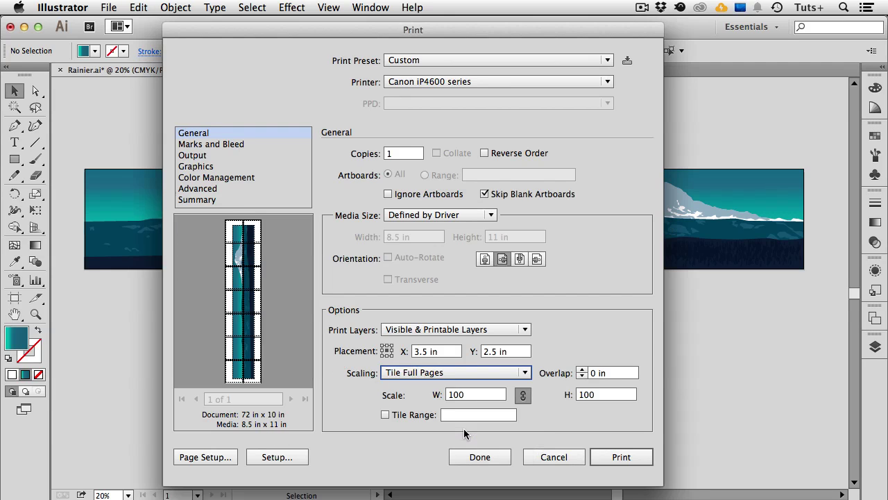
{"action": "left_click", "coordinate": [582, 372]}
{"action": "left_click", "coordinate": [582, 371]}
{"action": "left_click", "coordinate": [582, 371]}
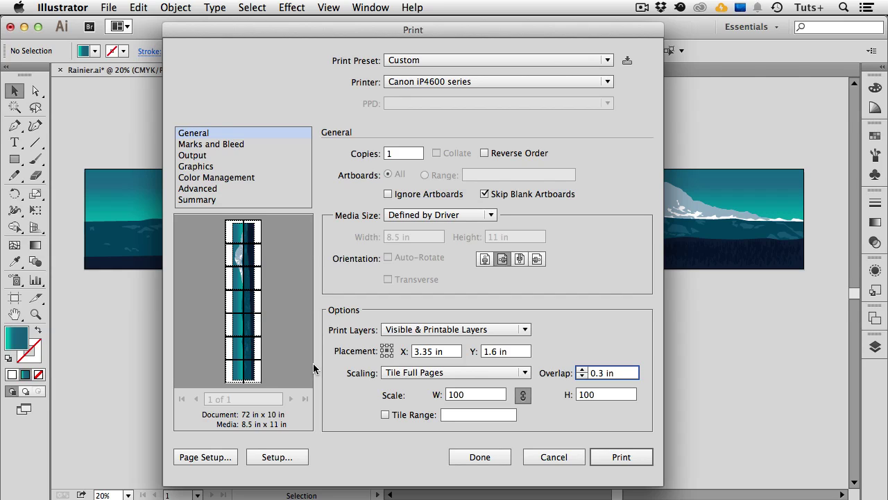
{"action": "left_click", "coordinate": [449, 373]}
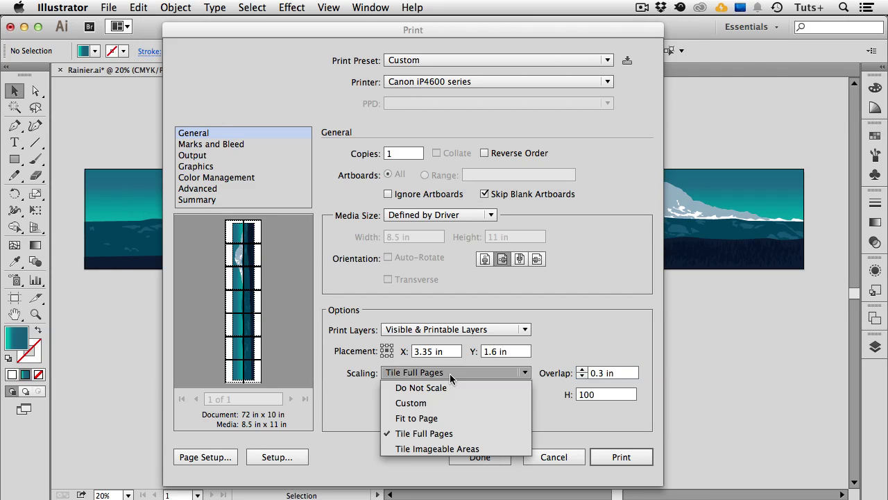
{"action": "left_click", "coordinate": [484, 449]}
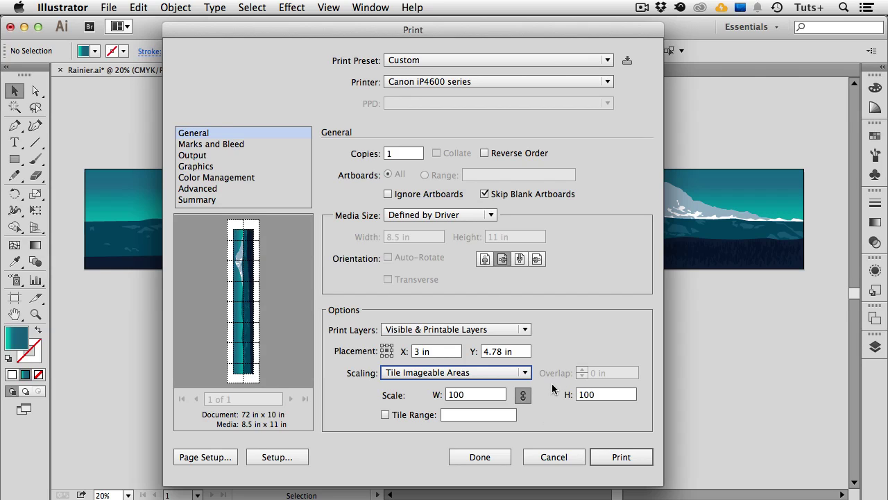
{"action": "left_click", "coordinate": [526, 374]}
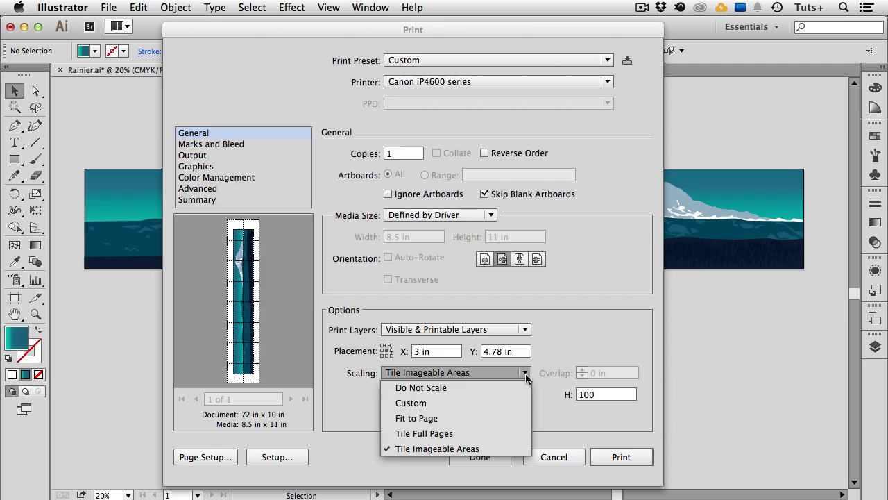
{"action": "left_click", "coordinate": [449, 428]}
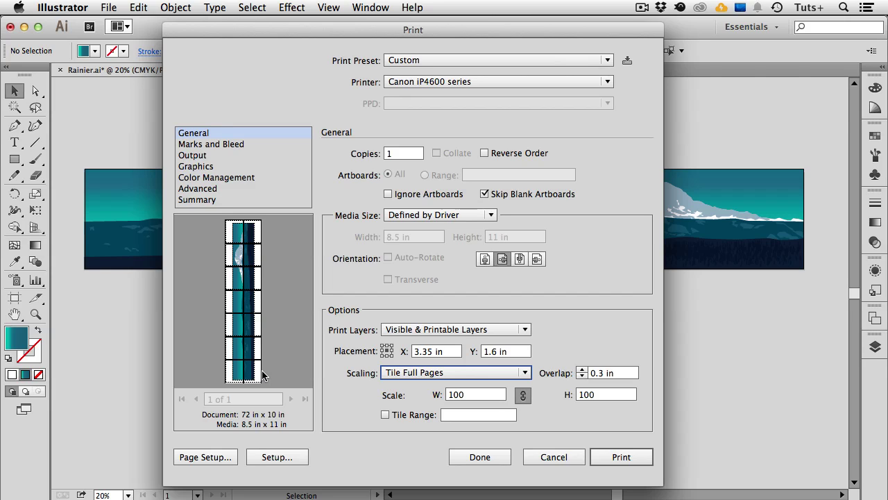
Switch to landscape orientation so the tiles run in one horizontal row
{"action": "left_click", "coordinate": [484, 261]}
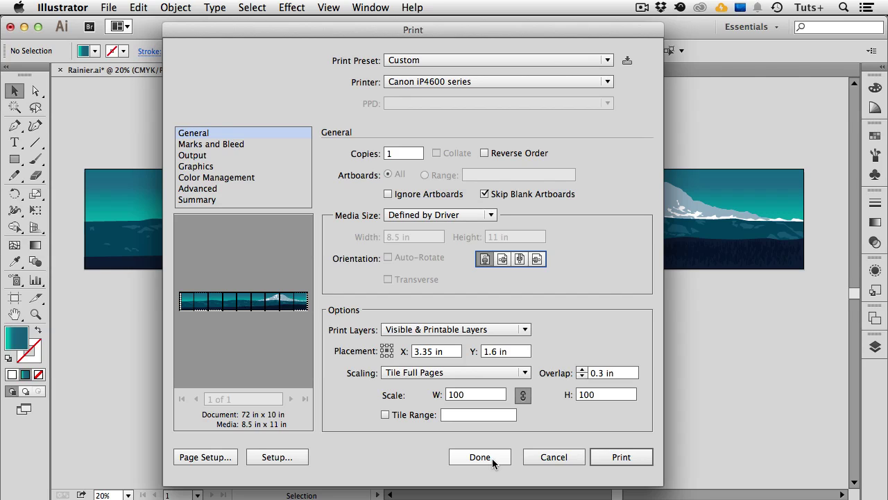
Keep the tiled landscape settings, reopen Print with Cmd+P, and print the panorama
{"action": "left_click", "coordinate": [480, 456]}
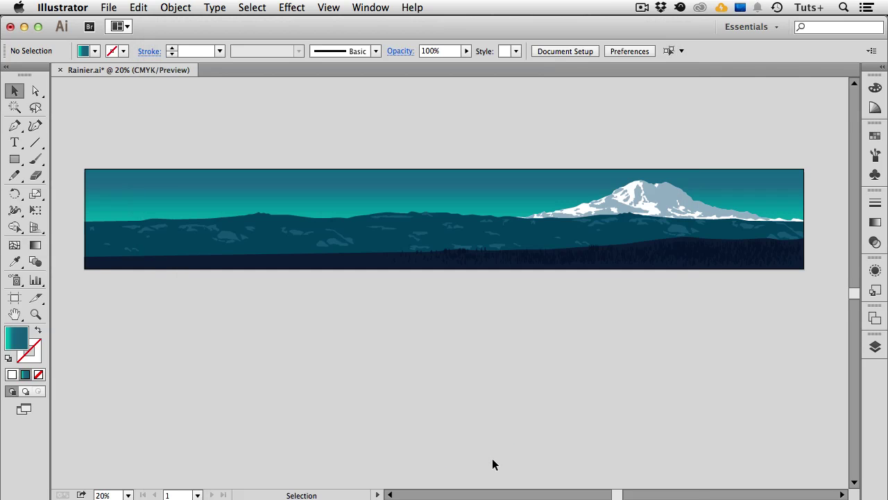
{"action": "key", "text": "super+p"}
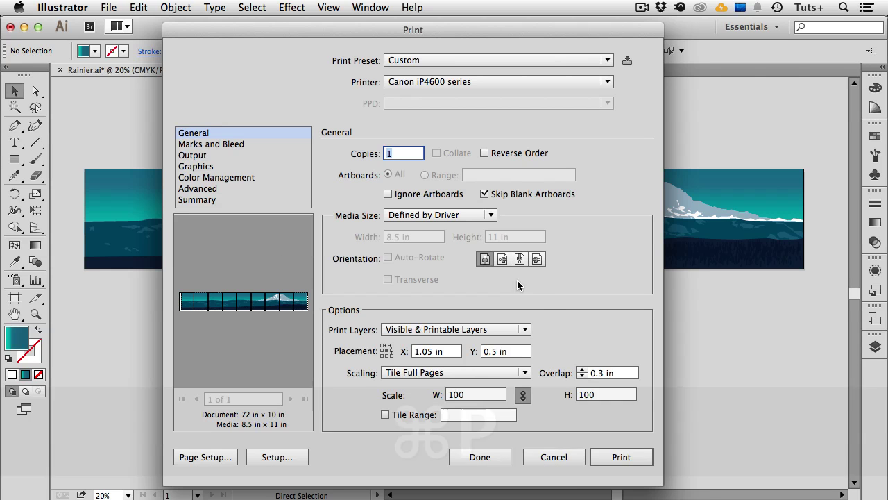
{"action": "left_click", "coordinate": [618, 458]}
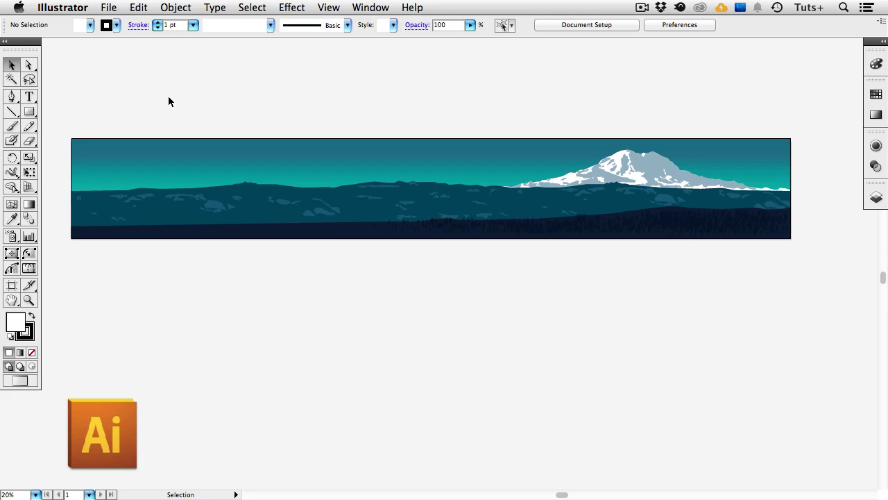
Reopen the Print dialog from the File menu and drag it centre-right to reveal the artwork
{"action": "left_click", "coordinate": [109, 8]}
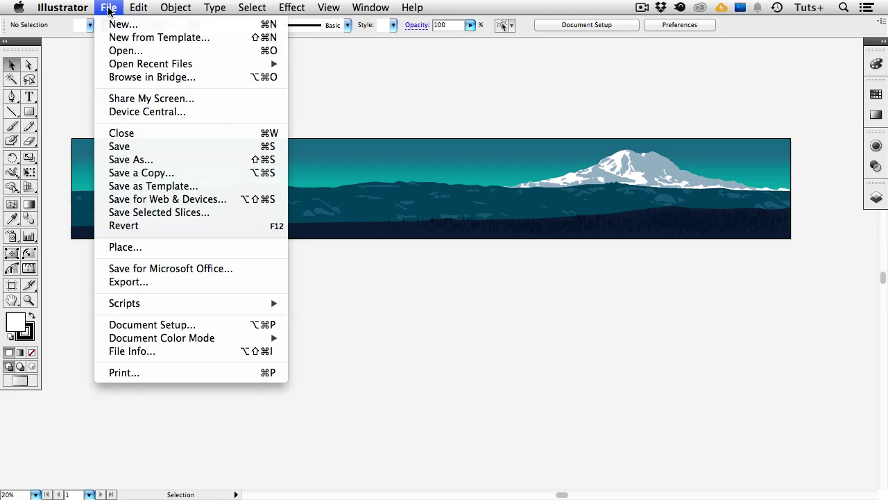
{"action": "left_click", "coordinate": [240, 374]}
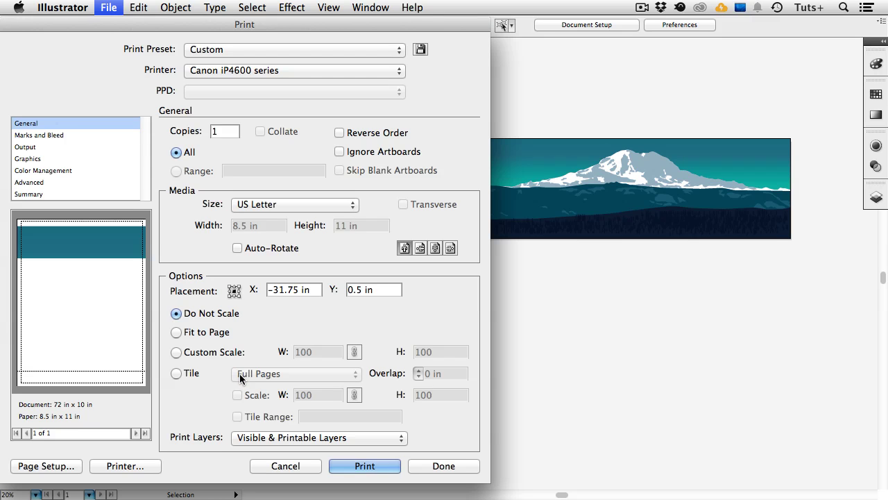
{"action": "left_click_drag", "start_coordinate": [154, 26], "coordinate": [396, 32]}
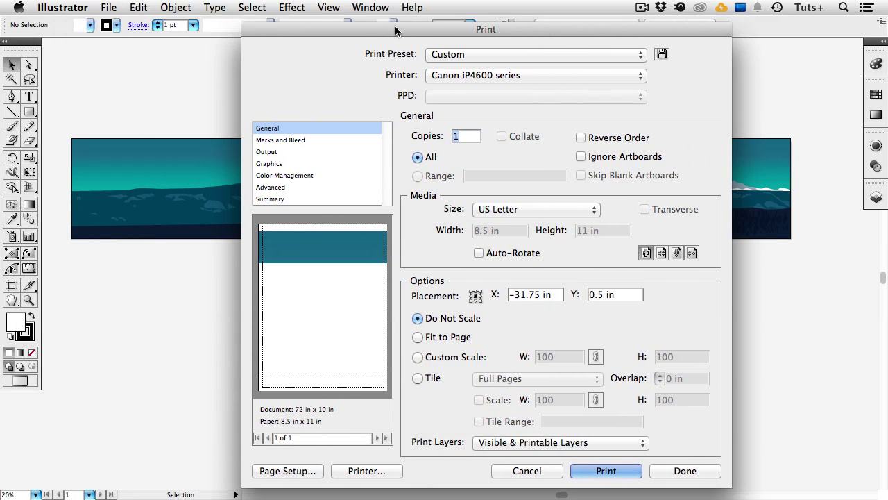
Switch scaling to Tile with Full Pages, keeping the original portrait orientation
{"action": "left_click", "coordinate": [418, 378]}
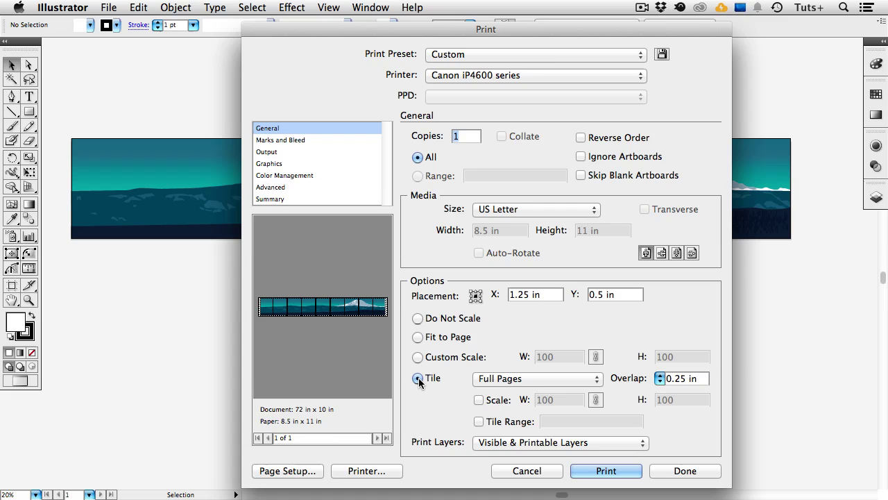
{"action": "left_click", "coordinate": [536, 380]}
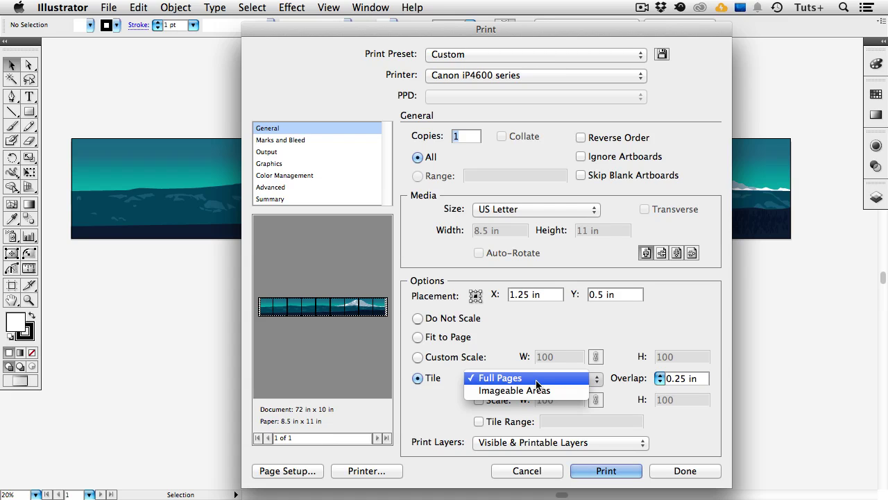
{"action": "left_click", "coordinate": [536, 379]}
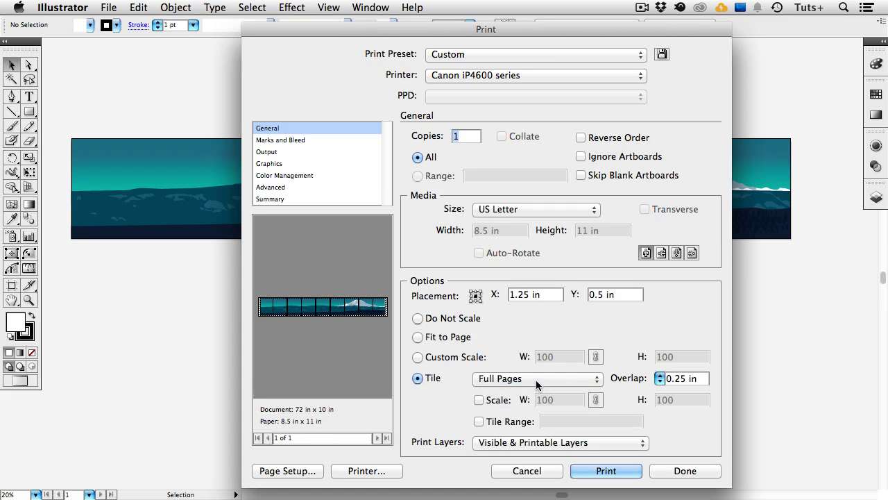
{"action": "left_click", "coordinate": [661, 253]}
{"action": "left_click", "coordinate": [645, 254]}
Adjust the tile overlap with the stepper, settling on 0.25 in
{"action": "left_click", "coordinate": [660, 381]}
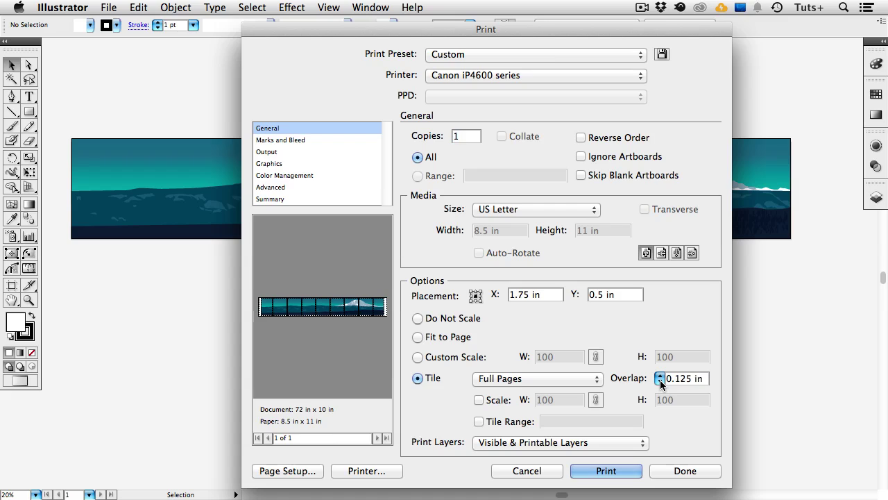
{"action": "left_click", "coordinate": [660, 380]}
{"action": "left_click", "coordinate": [660, 376]}
{"action": "left_click", "coordinate": [660, 375]}
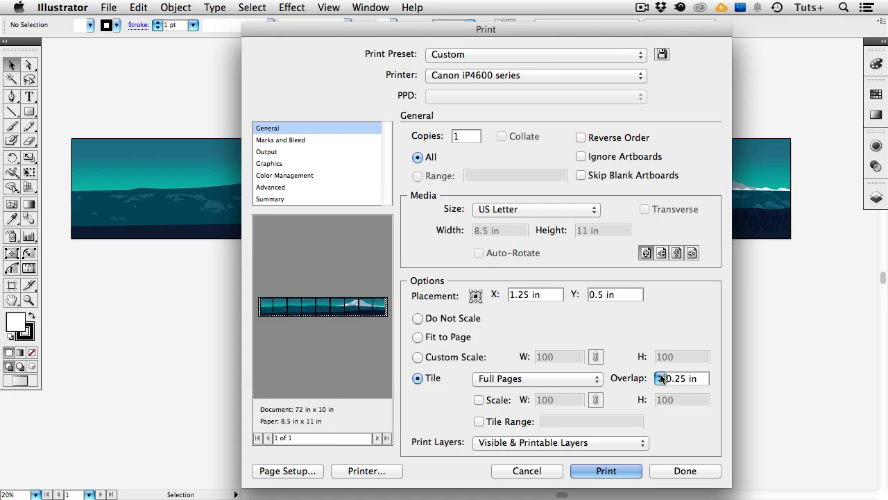
{"action": "left_click", "coordinate": [660, 375]}
{"action": "left_click", "coordinate": [660, 375]}
{"action": "left_click", "coordinate": [660, 381]}
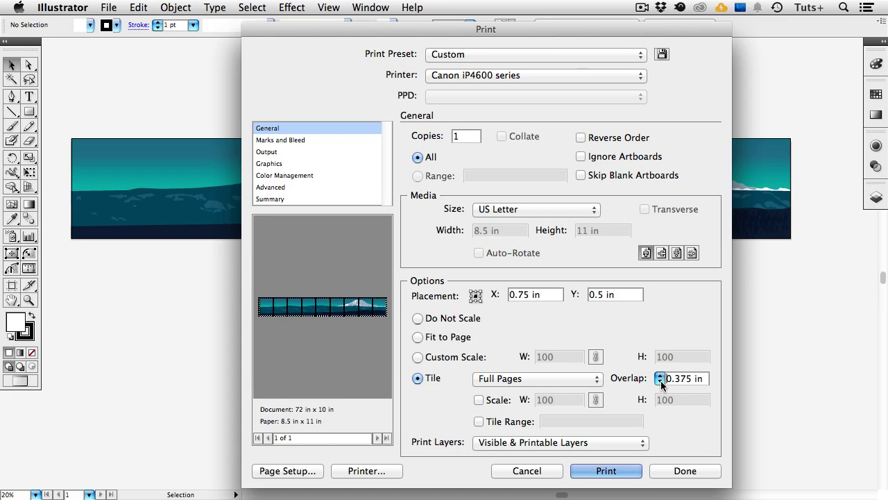
{"action": "left_click", "coordinate": [661, 381]}
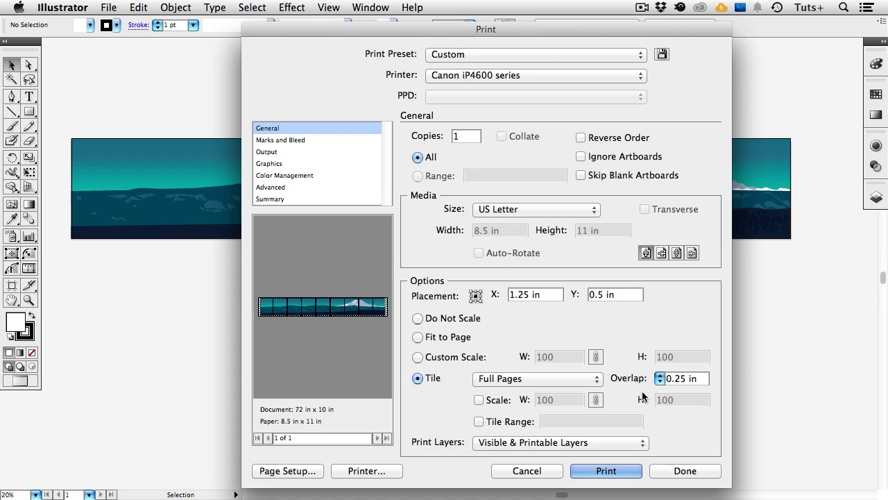
Enable Tile Range and change it to print only tiles 5-9
{"action": "left_click", "coordinate": [479, 422]}
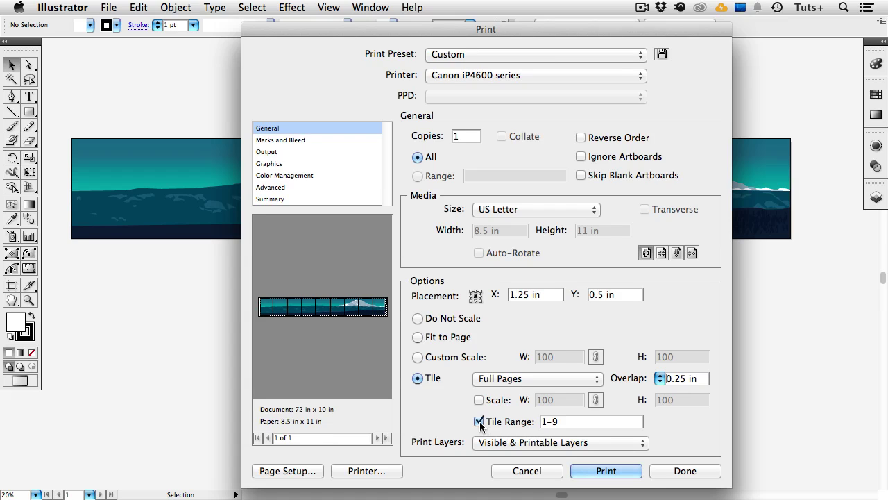
{"action": "double_click", "coordinate": [543, 422]}
{"action": "type", "text": "5"}
{"action": "key", "text": "Tab"}
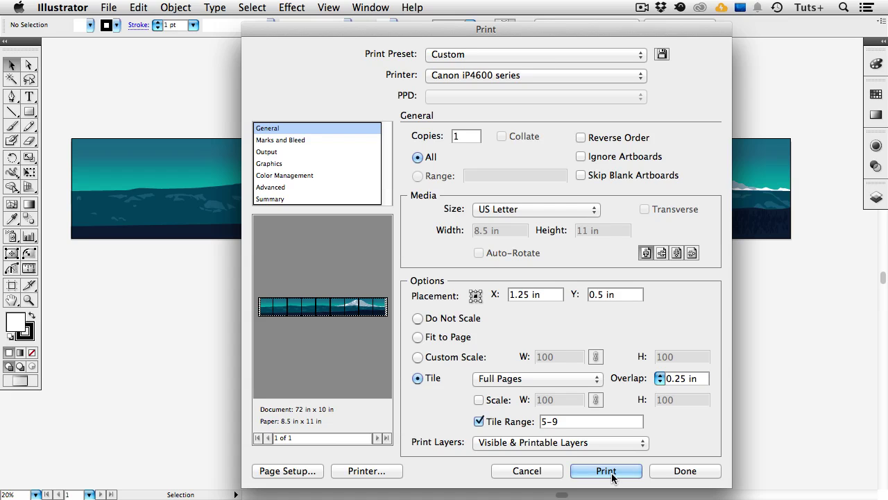
Set the printer to Adobe PostScript® File and save the tiled output as Rainier.ps
{"action": "left_click", "coordinate": [639, 78]}
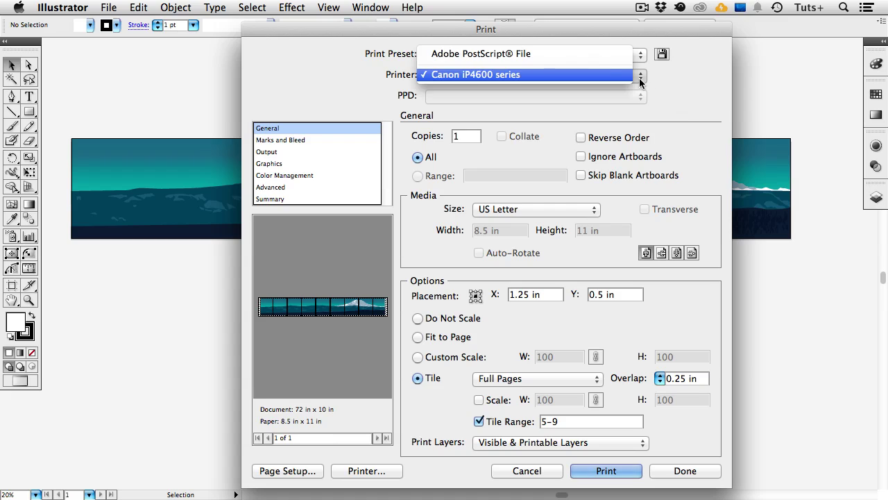
{"action": "left_click", "coordinate": [601, 53]}
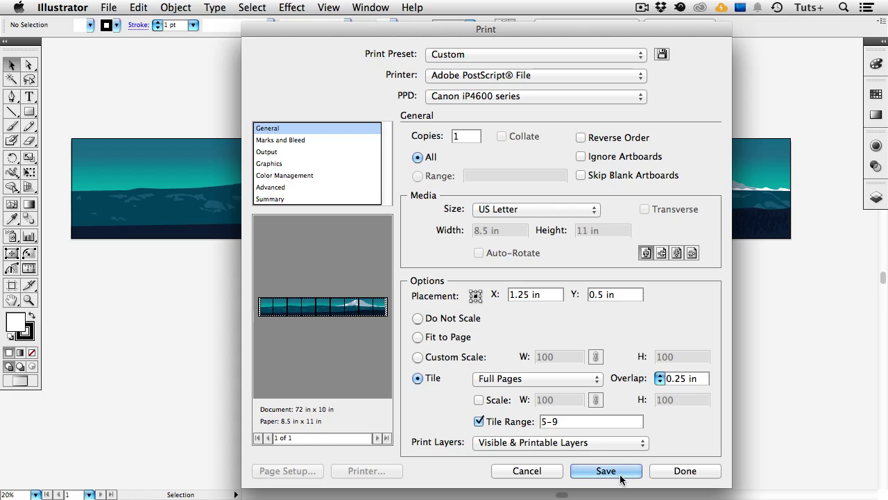
{"action": "left_click", "coordinate": [613, 475]}
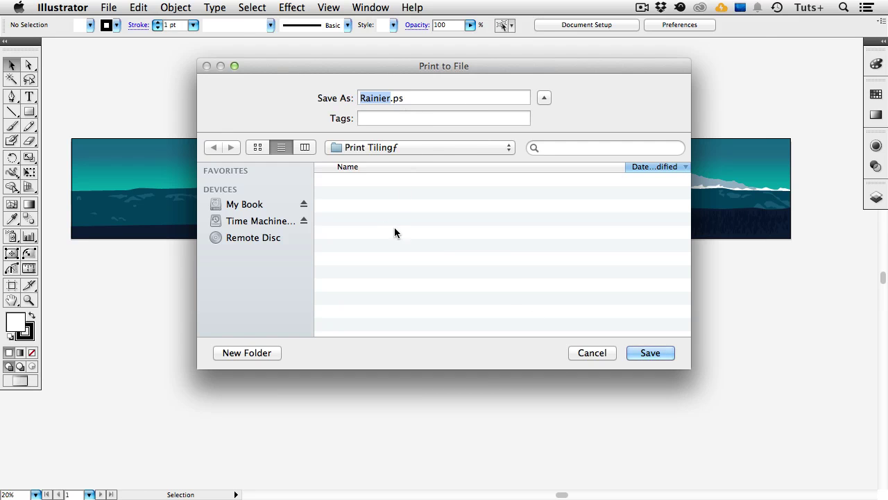
{"action": "left_click", "coordinate": [640, 350]}
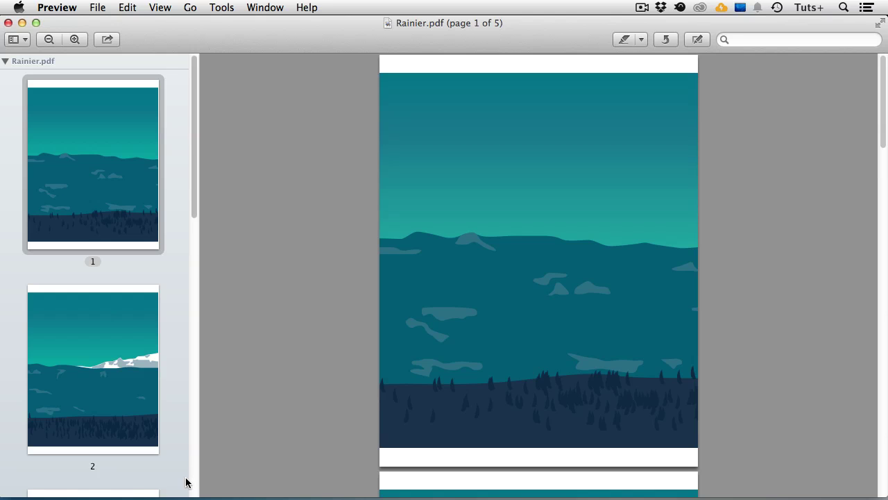
Scroll through Rainier.pdf in Preview to page 3, the snow-capped summit tile
{"action": "scroll", "coordinate": [186, 482], "scroll_direction": "down", "scroll_amount": 10}
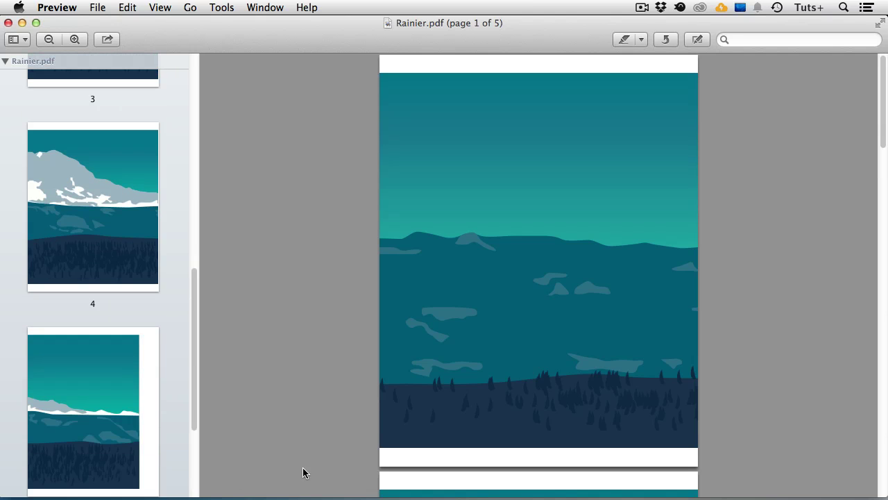
{"action": "scroll", "coordinate": [310, 469], "scroll_direction": "down", "scroll_amount": 5}
{"action": "scroll", "coordinate": [315, 468], "scroll_direction": "down", "scroll_amount": 5}
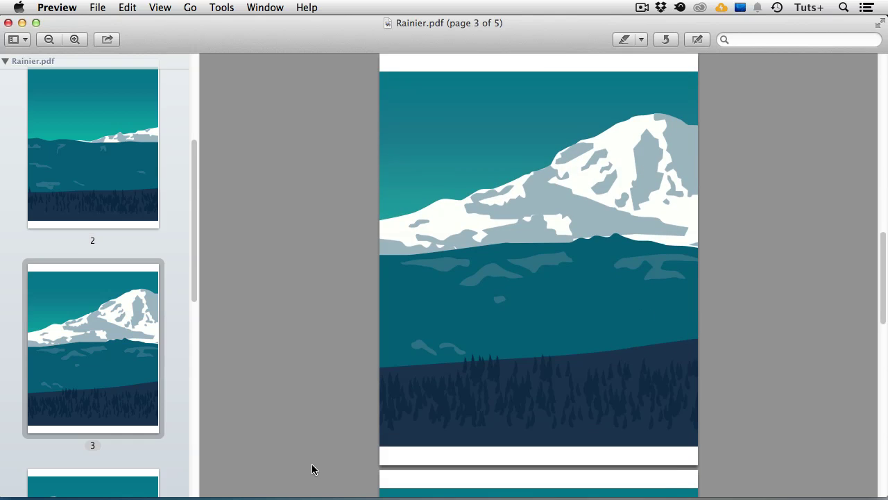